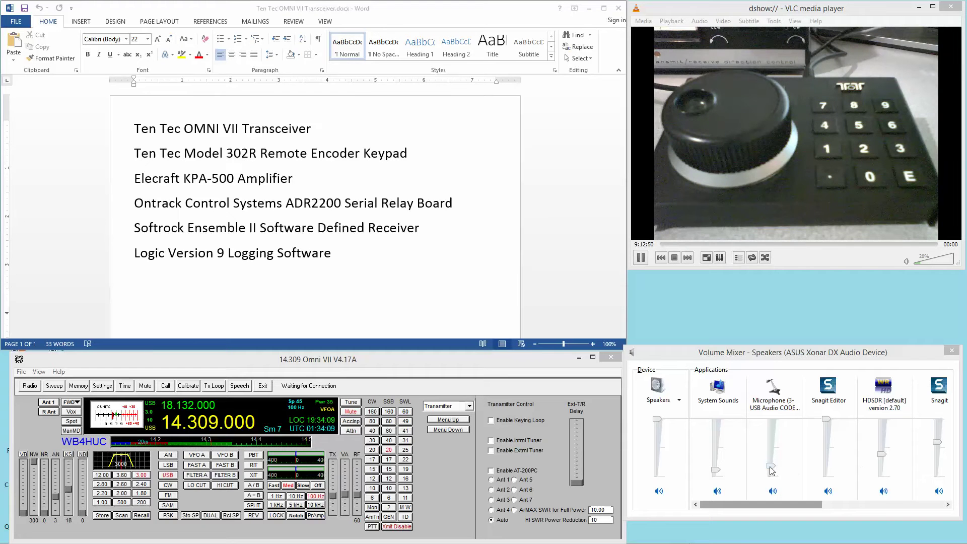
- Turn the microphone's mixer volume all the way down and minimize the Word equipment list
drag(770, 467, 769, 486)
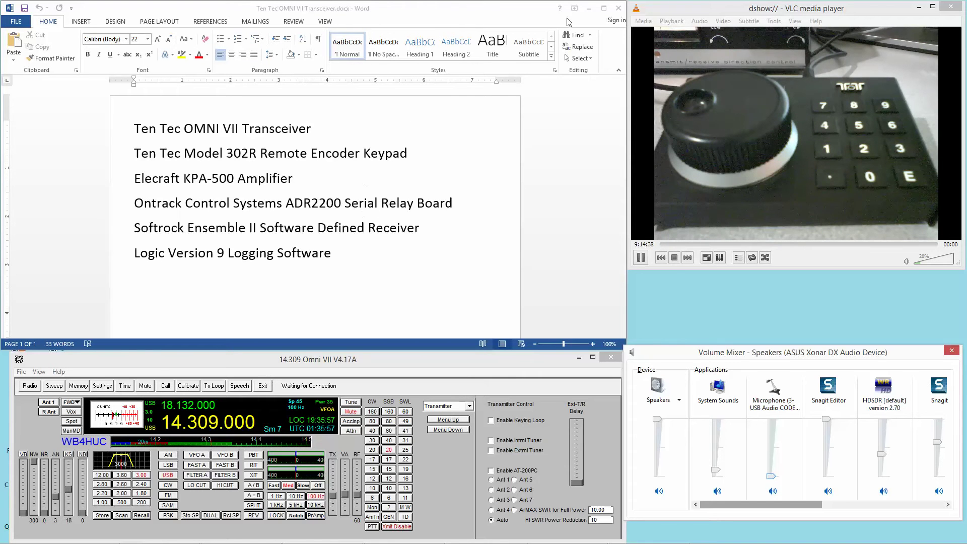
click(589, 9)
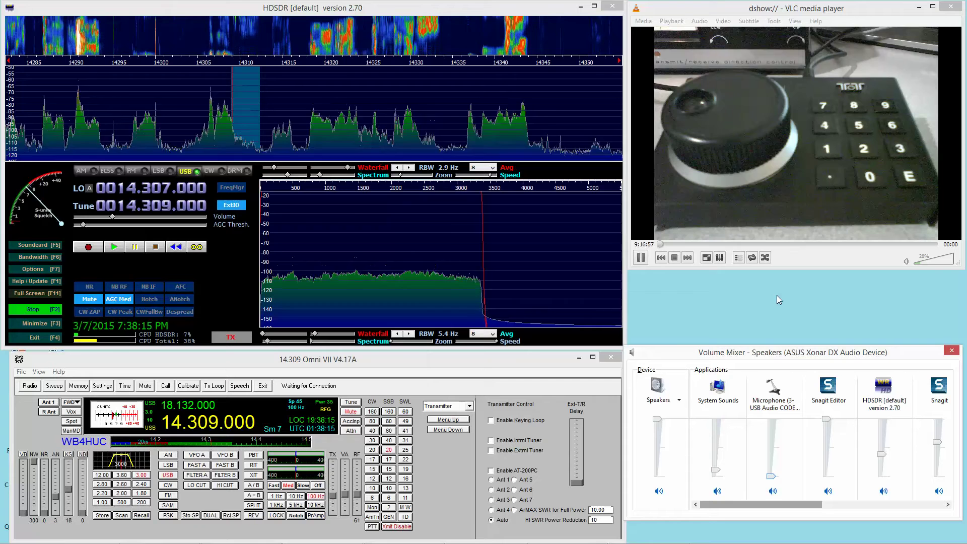
- Show the Call Sign, TopTen settings in the Omni VII program and switch the KPA 500 amplifier to Oper
mouse_move(553, 538)
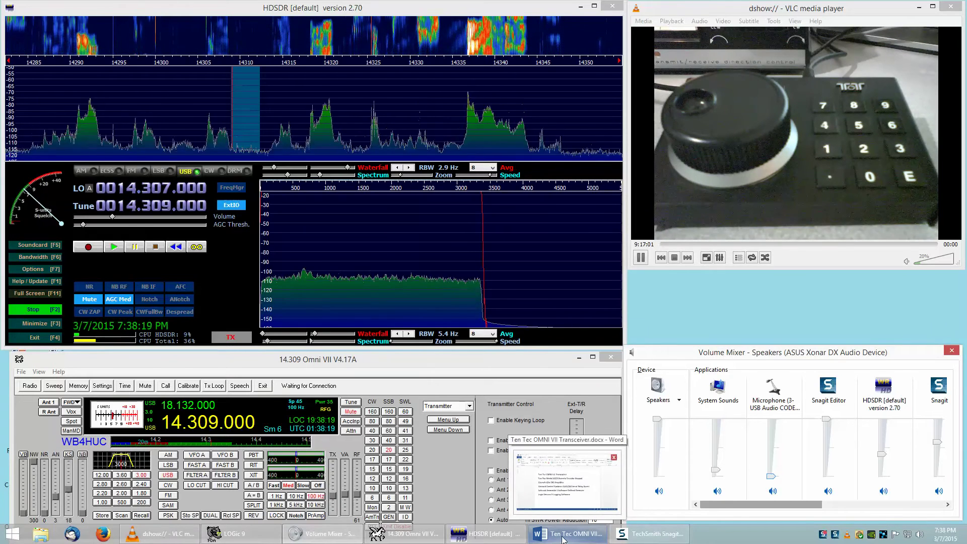
click(563, 539)
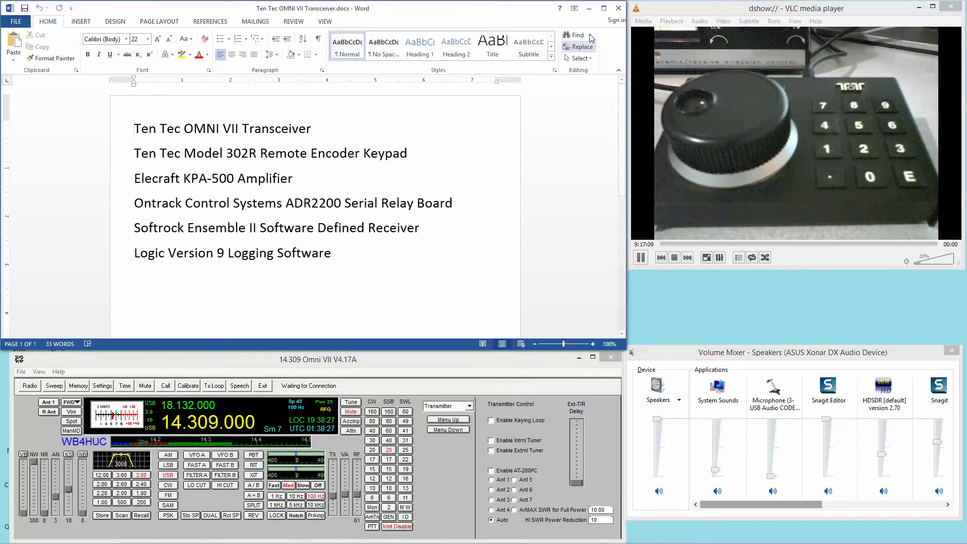
key(alt+Tab)
click(469, 406)
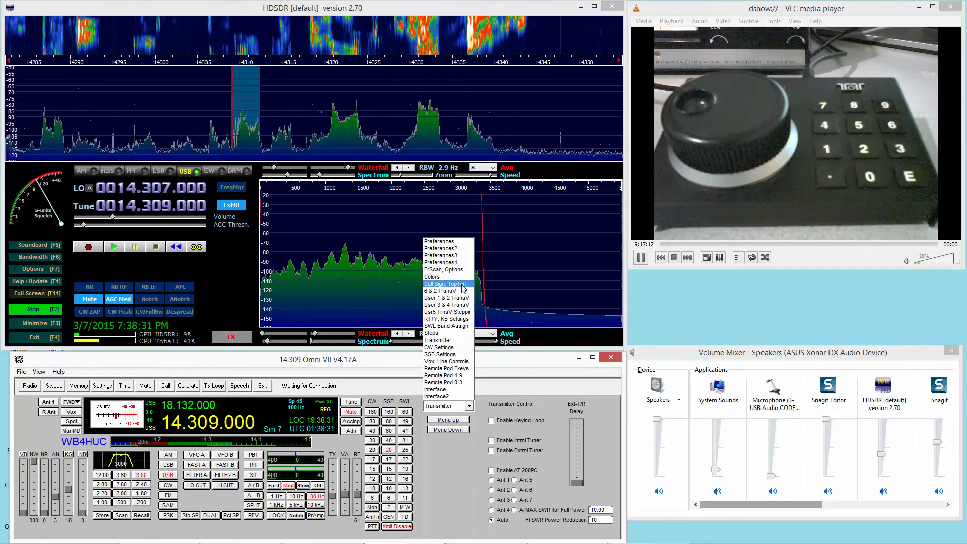
click(461, 284)
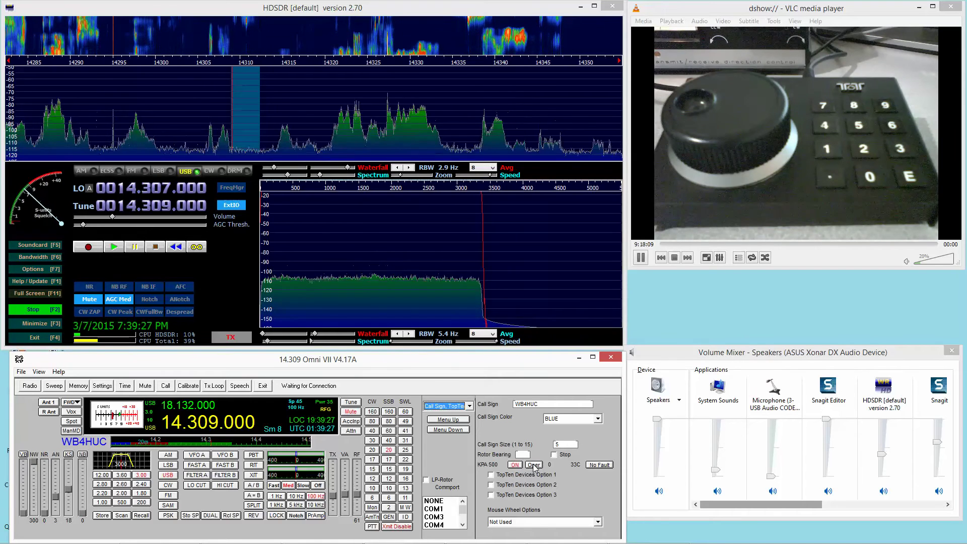
click(534, 465)
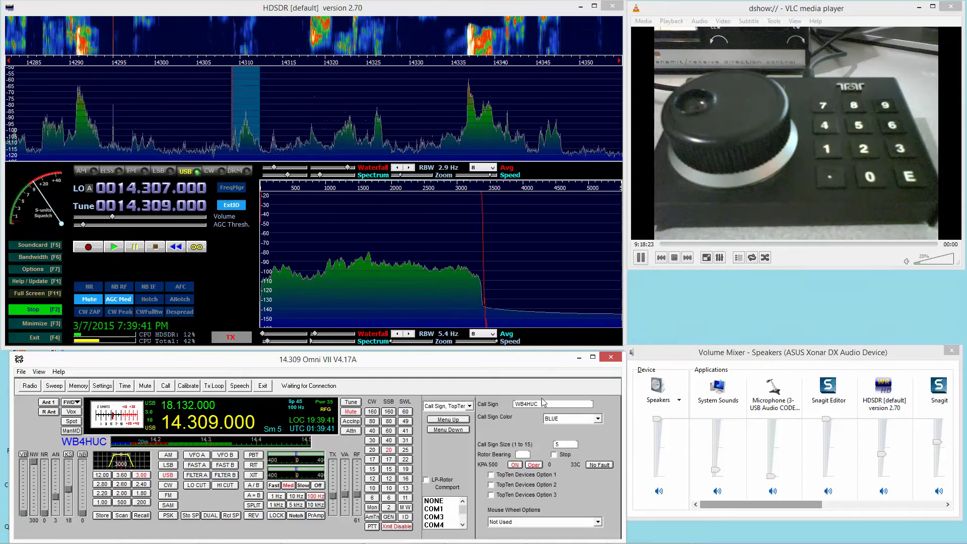
- Bring up the Word equipment list and show the Transmitter settings in the Omni VII program
mouse_move(531, 538)
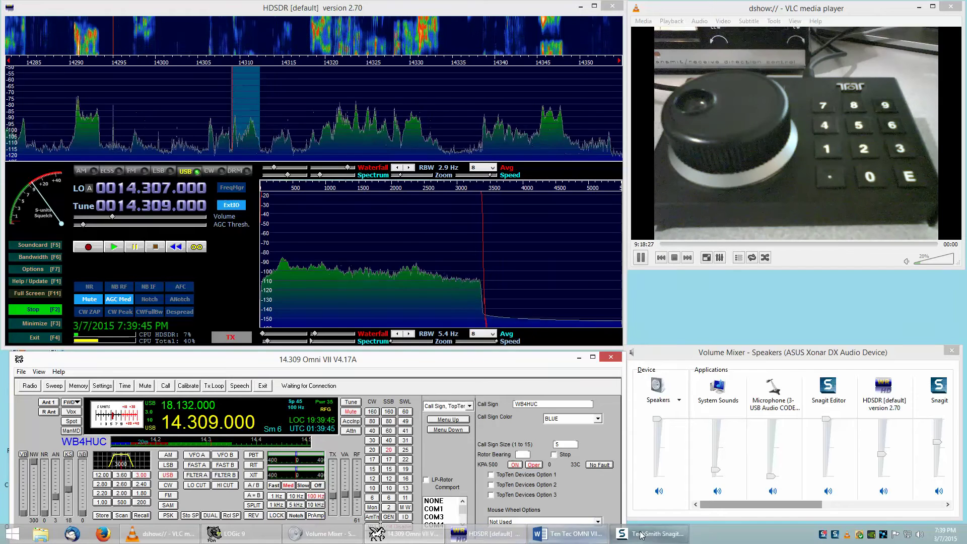
click(565, 539)
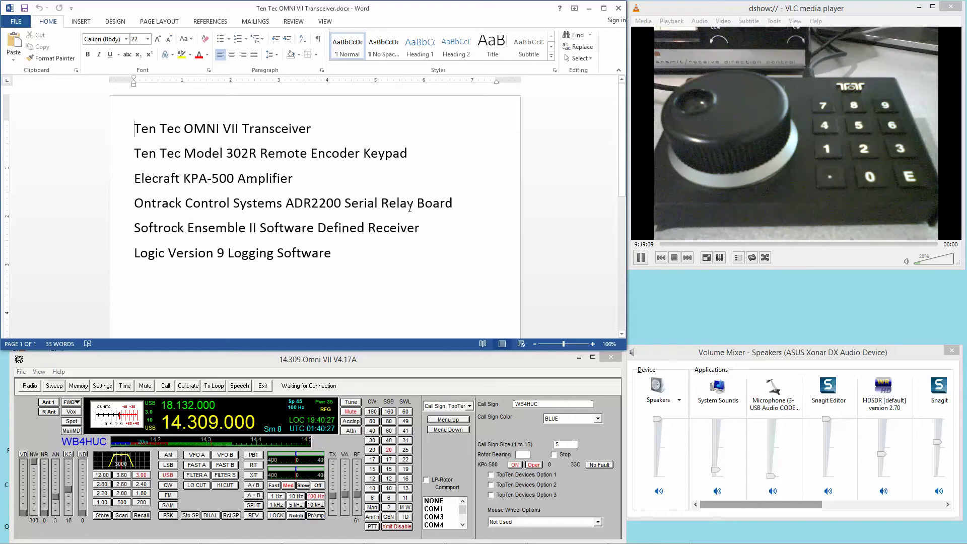
click(435, 364)
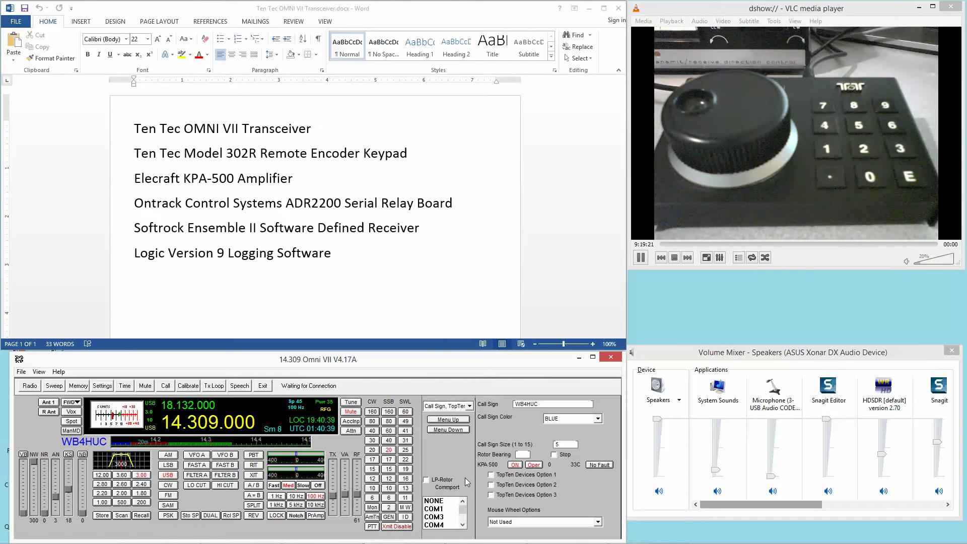
click(469, 406)
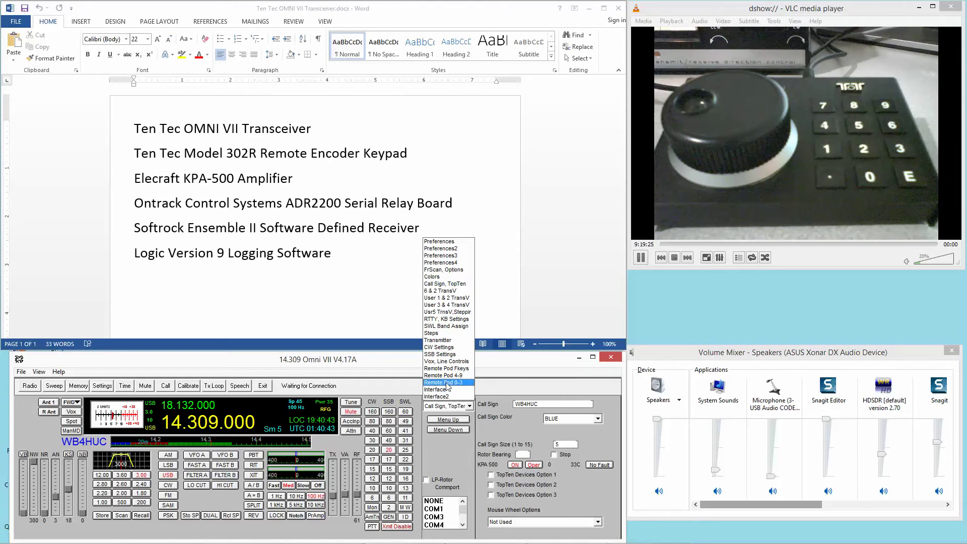
click(439, 340)
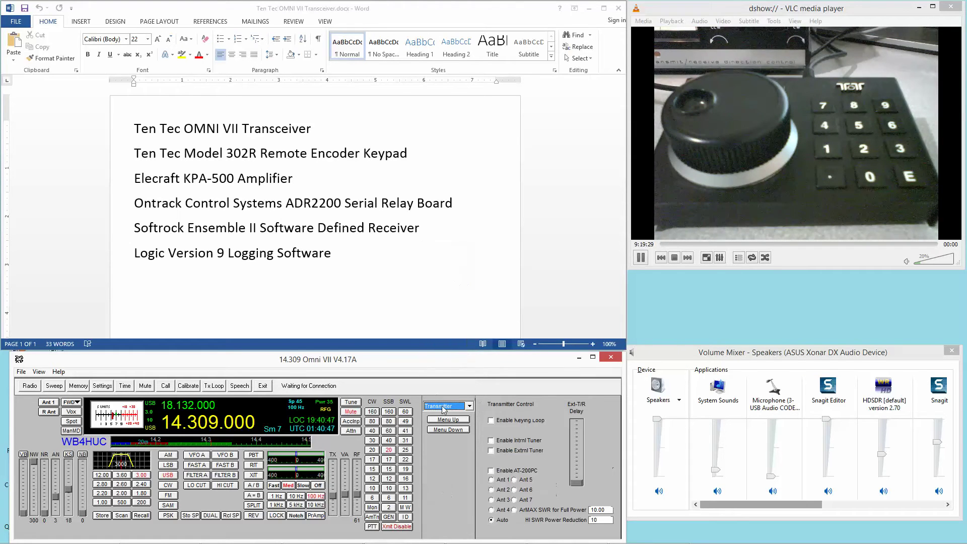
- Switch the AT-200PC antenna selection through Ant 4, Ant 3 and Ant 2, and return it to Auto
click(492, 510)
click(492, 500)
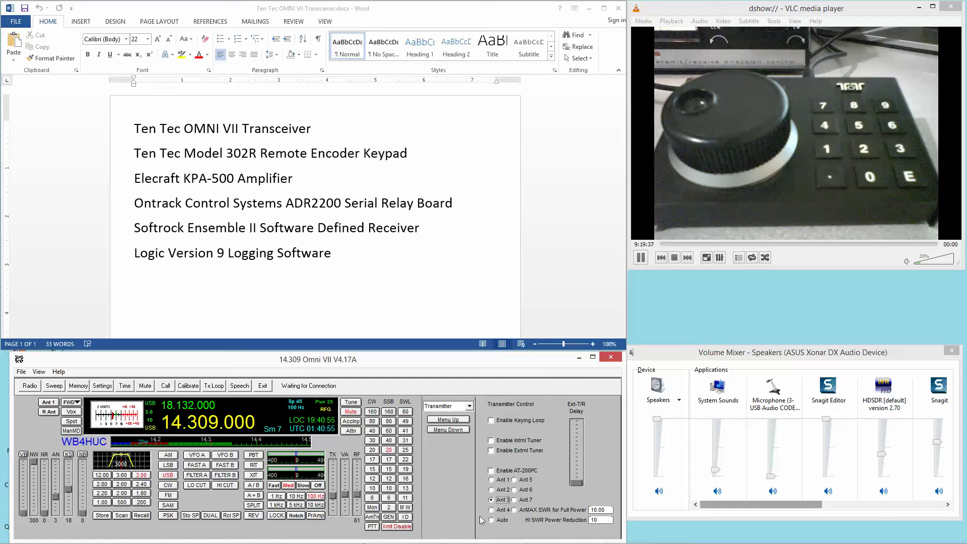
click(491, 489)
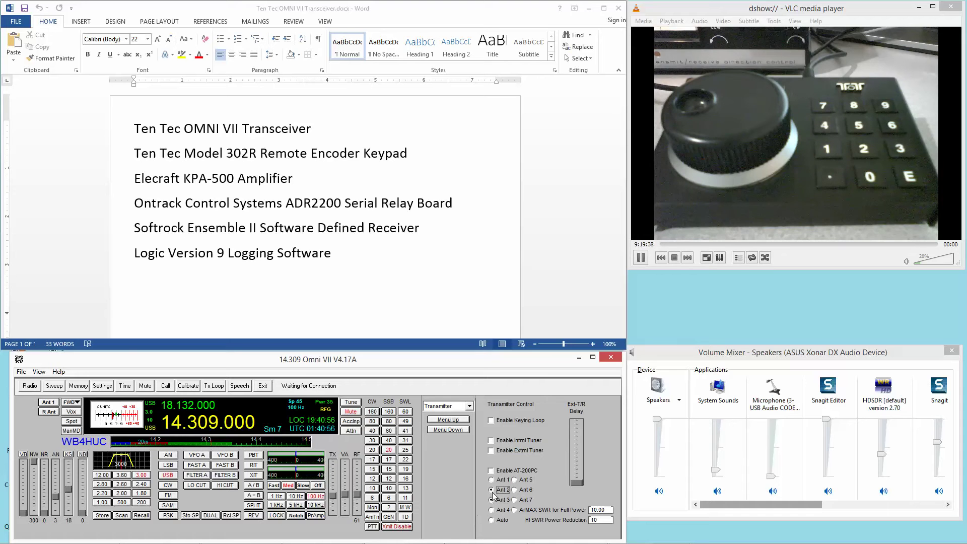
click(492, 520)
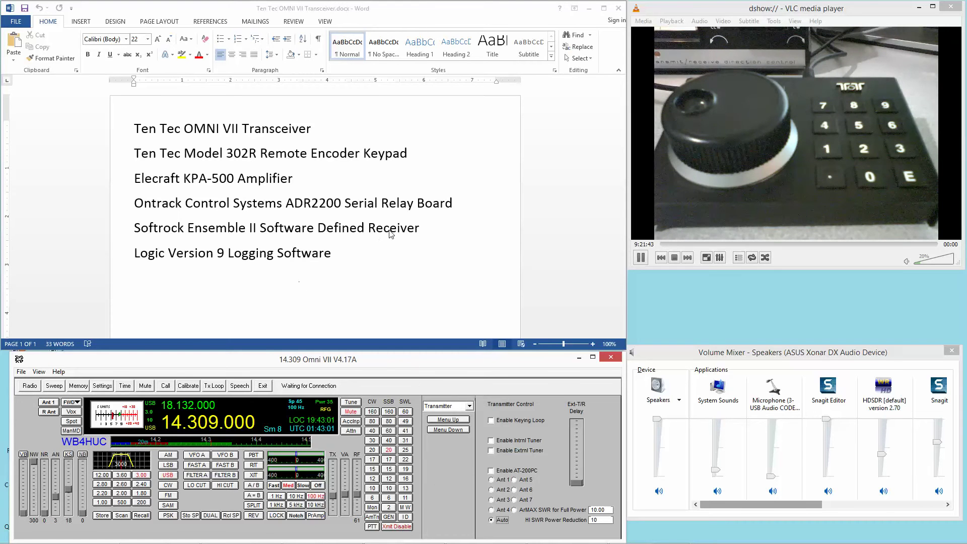
- Minimize the Word equipment list and raise the microphone's mixer volume to about a third
click(588, 8)
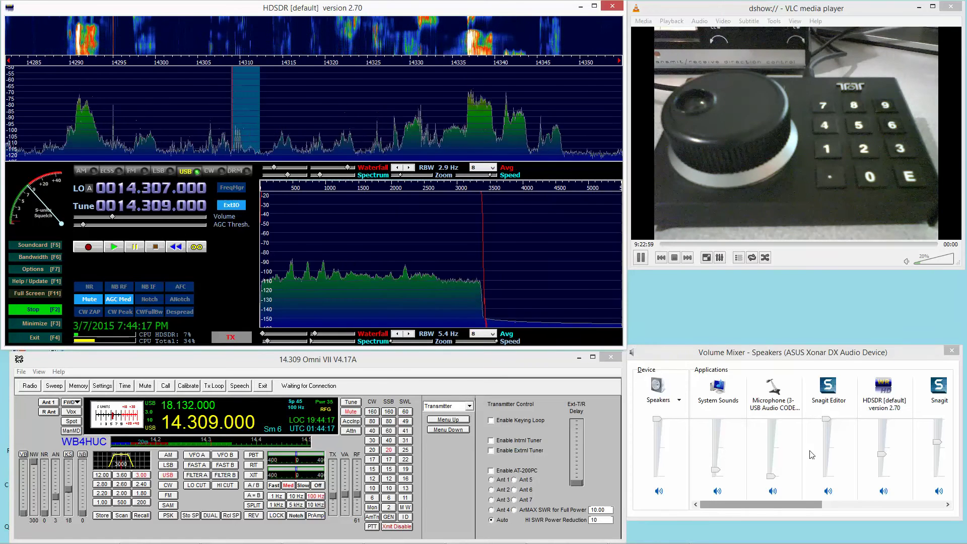
click(770, 477)
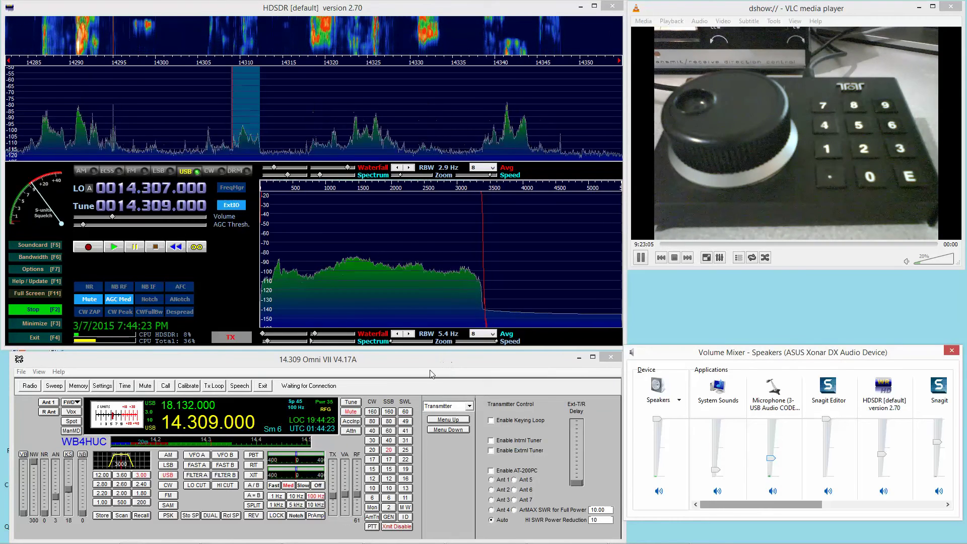
drag(423, 357, 422, 359)
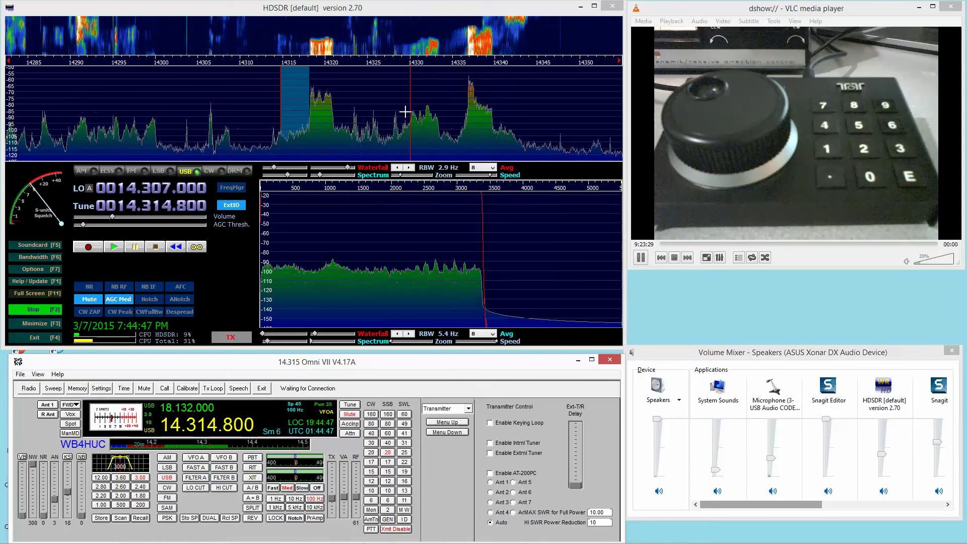
- Tune the radio from the HDSDR spectrum to 14.328.500, 14.297.000, 14.290.500, 14.336.000 and finally 14.318.000
click(402, 106)
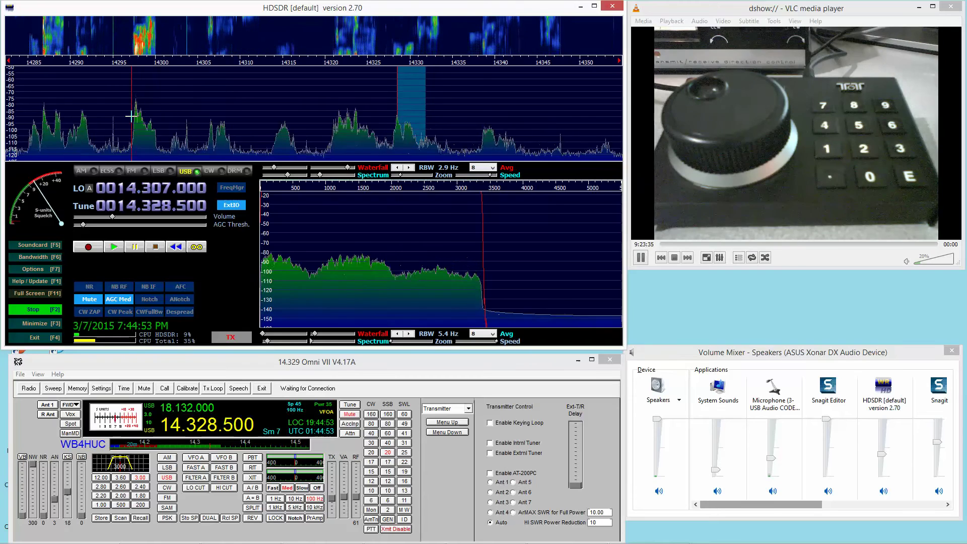
text(14297)
key(Return)
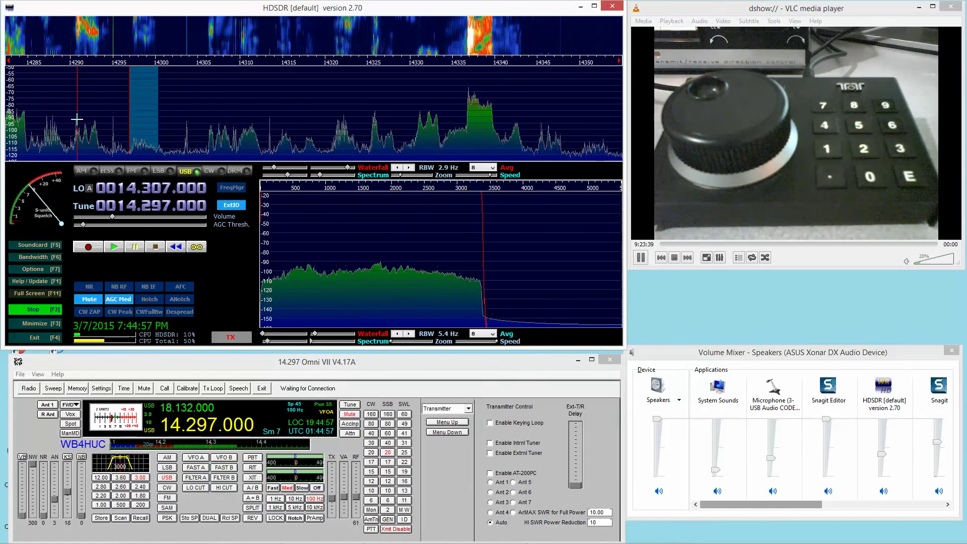
click(80, 123)
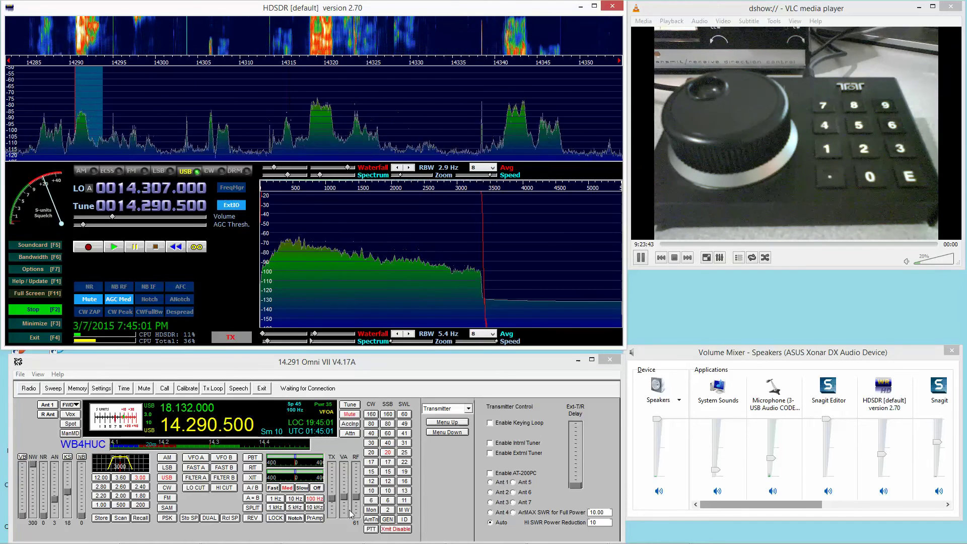
click(462, 110)
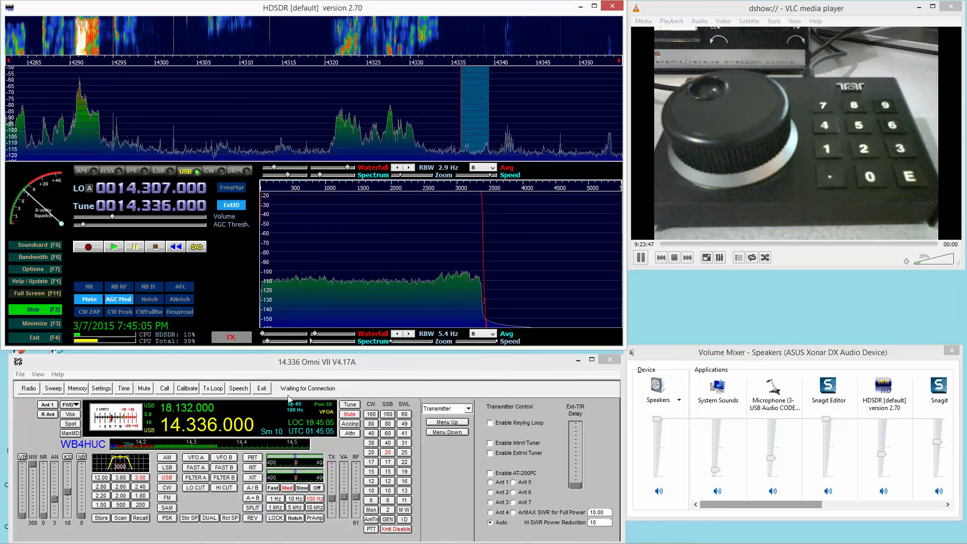
click(310, 97)
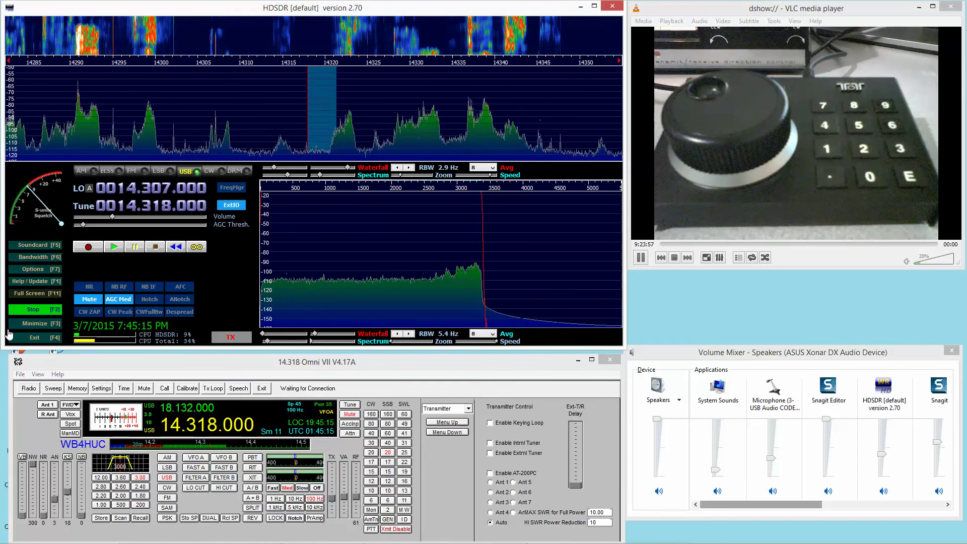
- Deactivate the CAT to HDSDR link in the HDSDR options
click(34, 270)
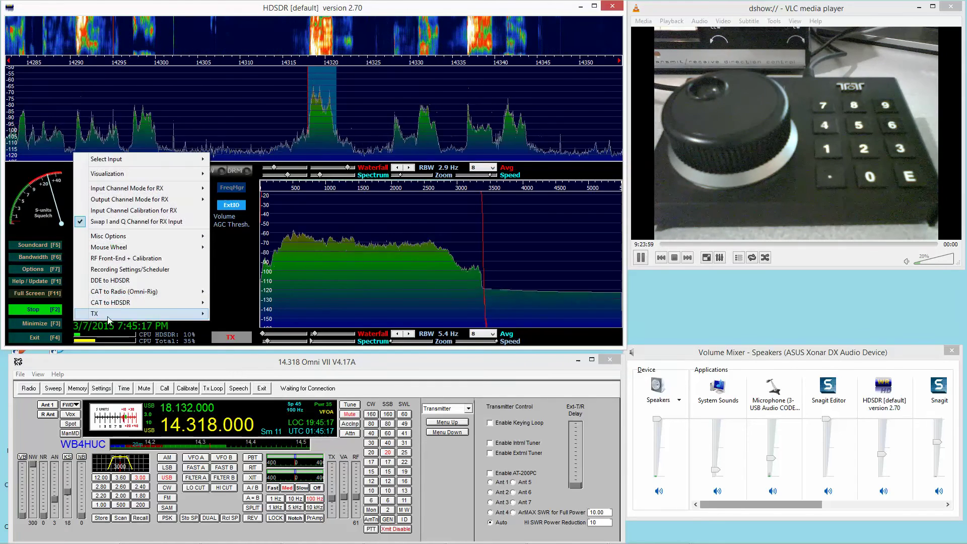
mouse_move(115, 306)
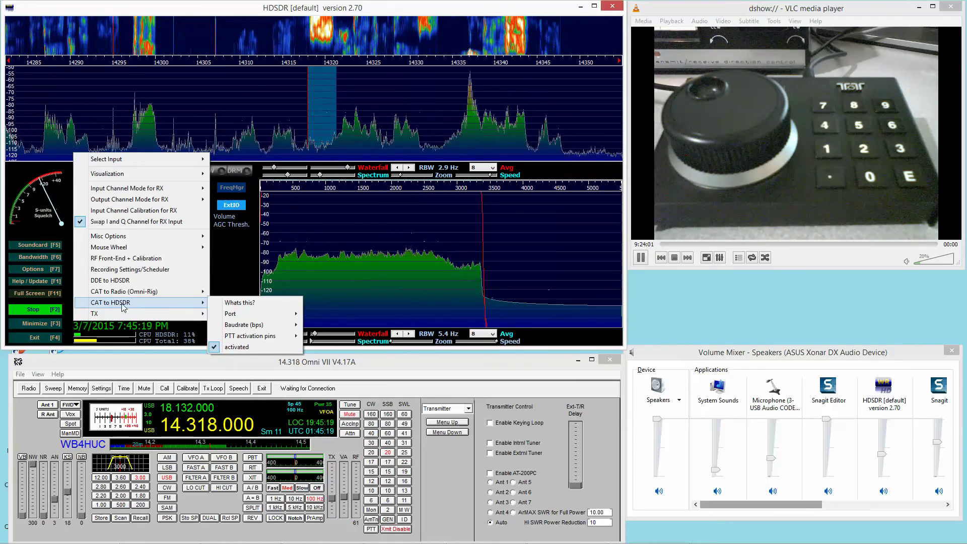
click(230, 348)
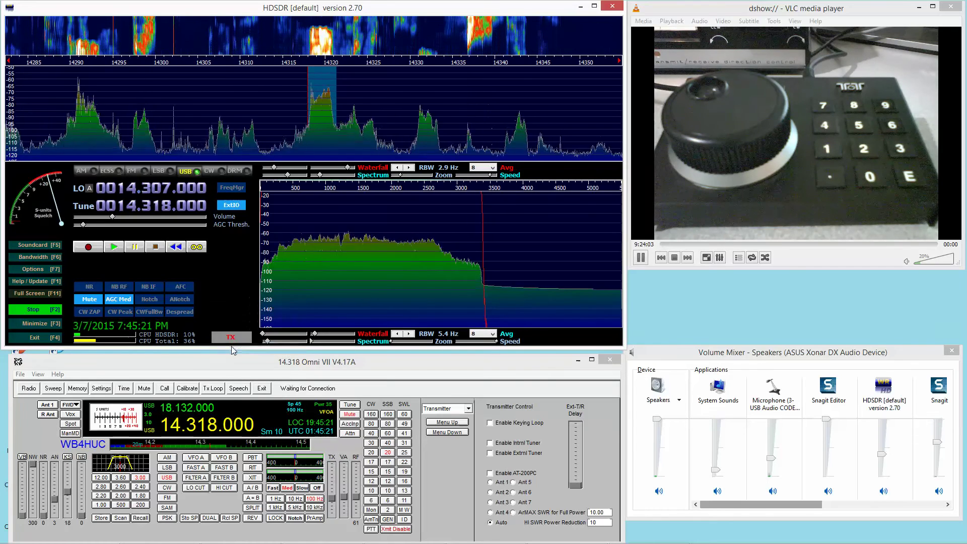
- Tune HDSDR on its spectrum to 14.330.500, 14.300.000 and 14.336.500 with the CAT link off
click(414, 122)
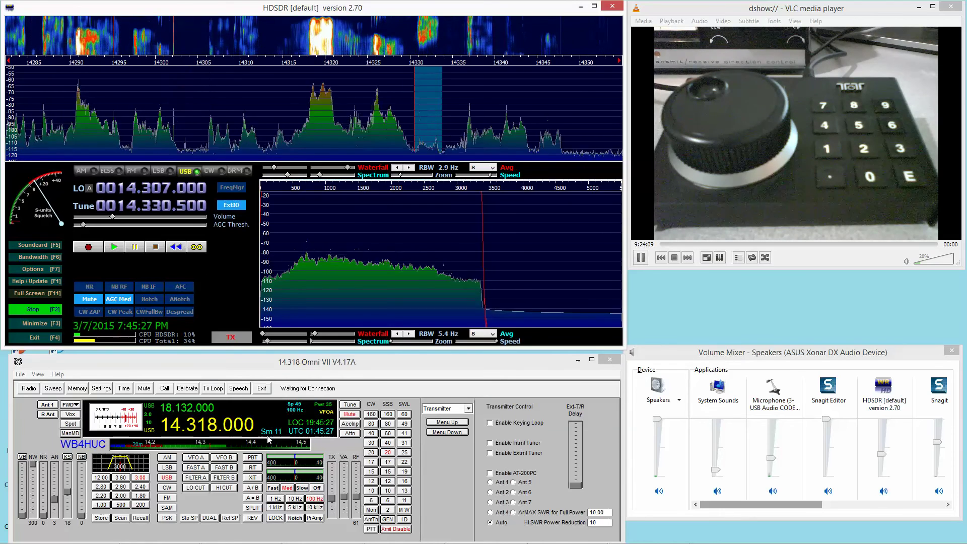
click(161, 118)
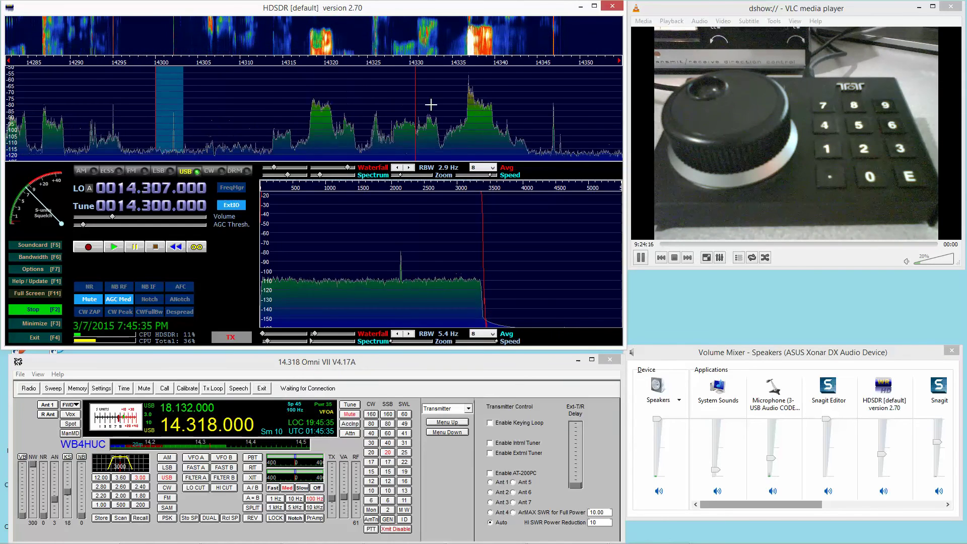
click(463, 101)
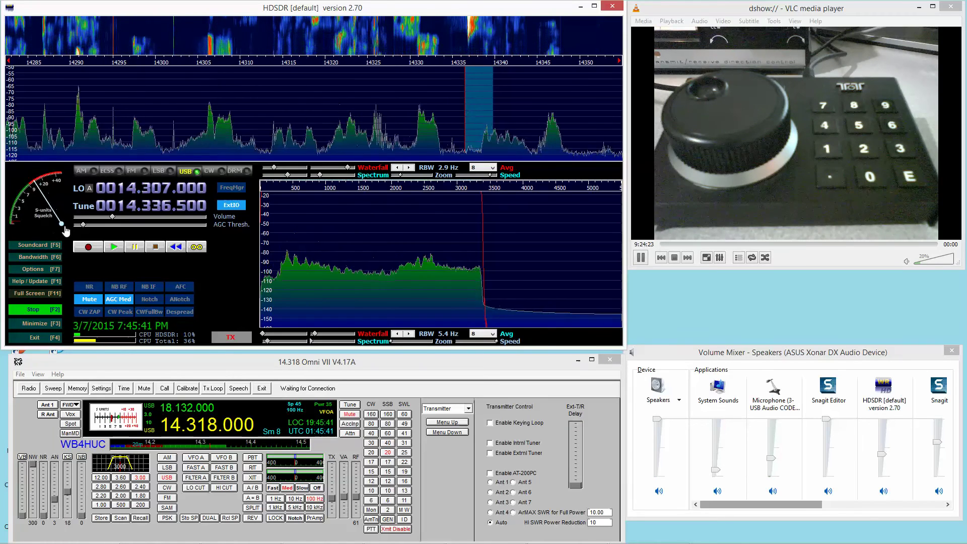
- Reactivate the CAT to HDSDR link in the HDSDR options
click(37, 270)
mouse_move(121, 303)
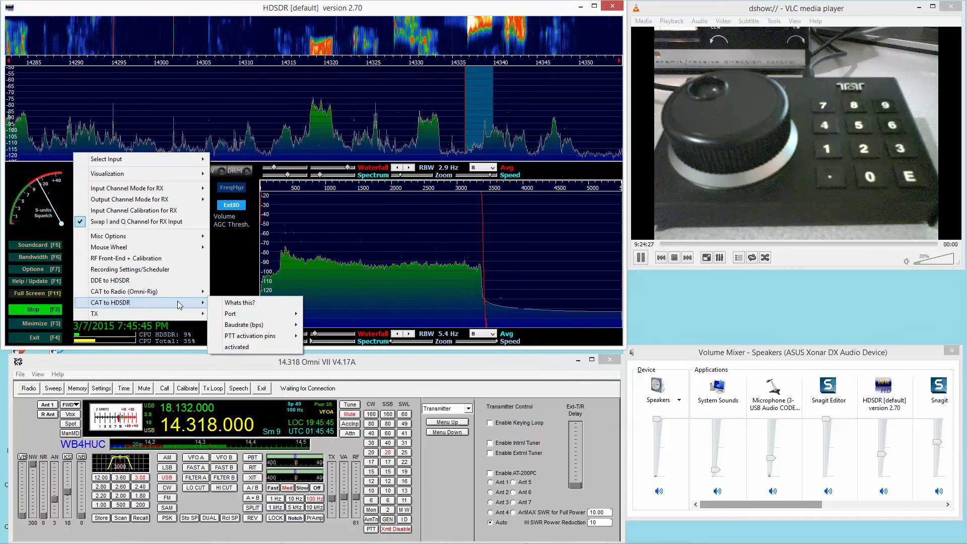
click(237, 347)
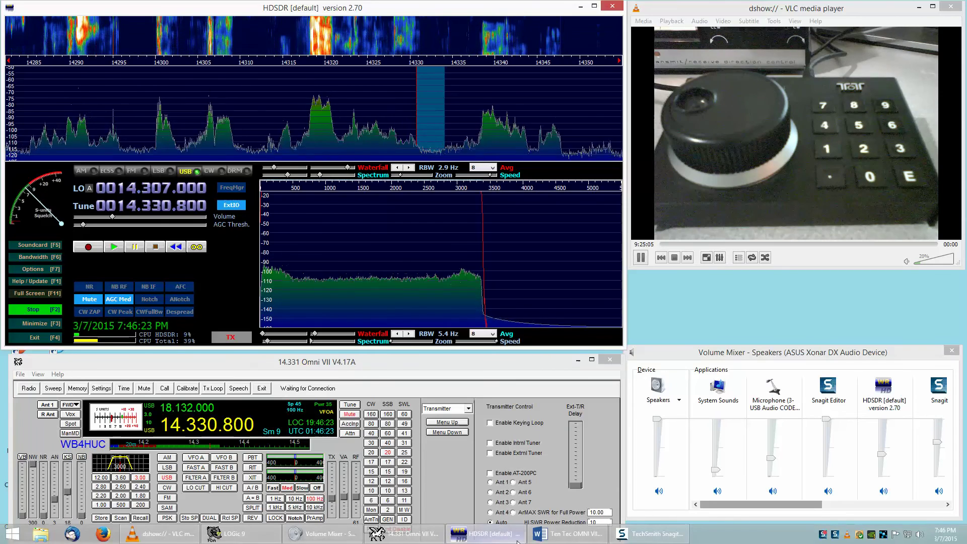
- Turn the microphone's mixer volume back down to zero
mouse_move(560, 539)
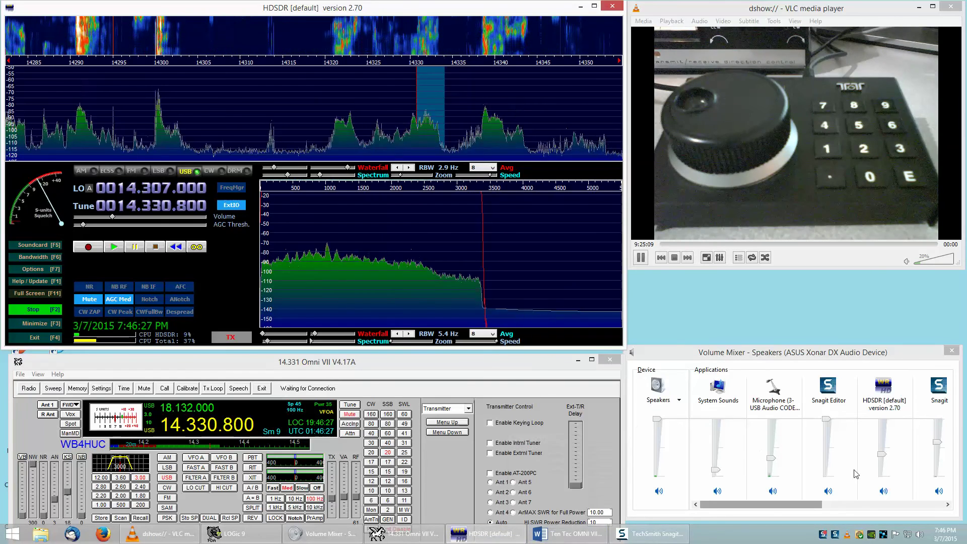
drag(770, 458, 773, 489)
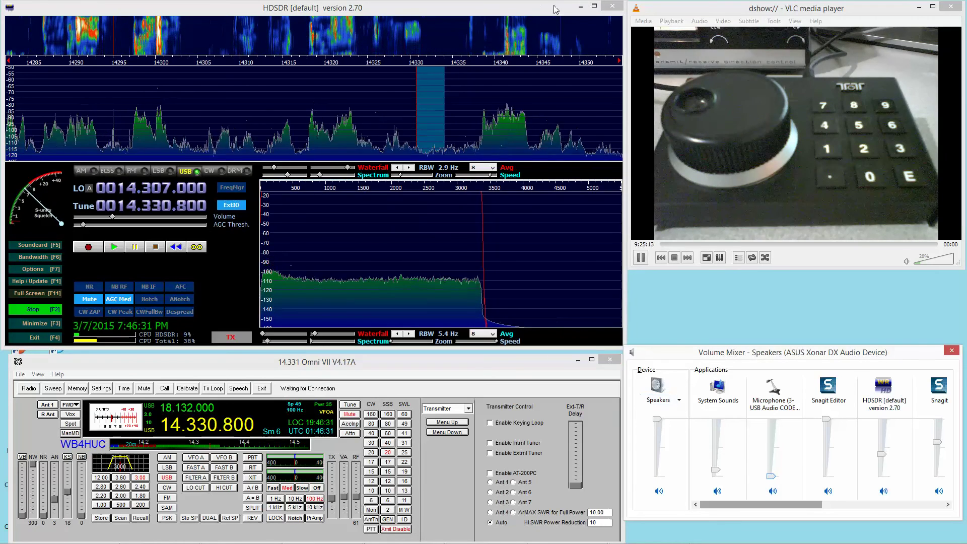
- Minimize the HDSDR window and switch to the LOGic 9 logging program
click(580, 7)
mouse_move(659, 542)
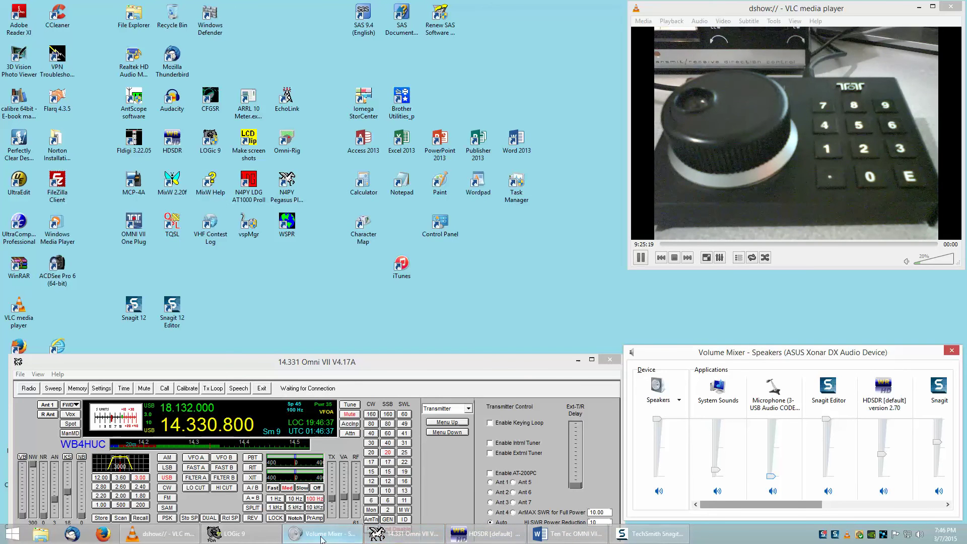
click(265, 536)
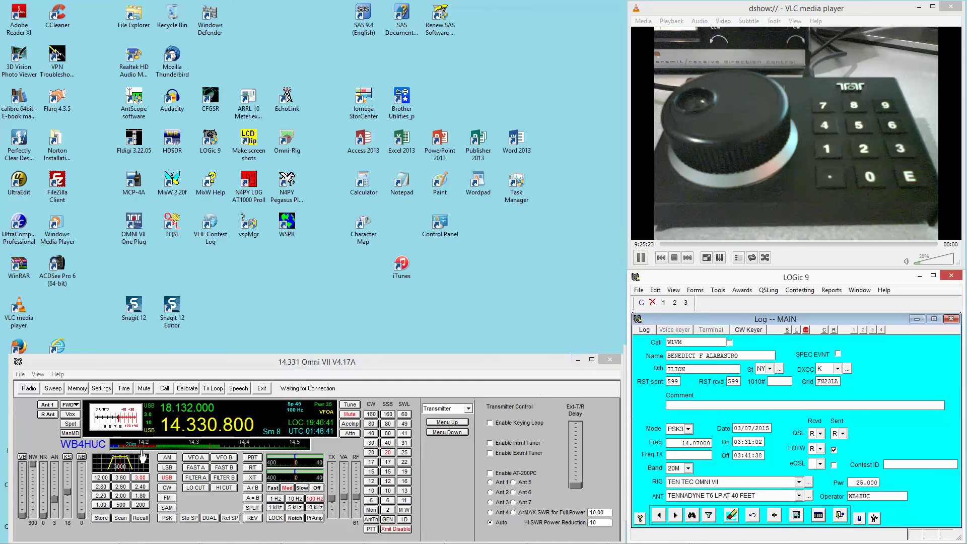
- Add a new record to the main log and enter the station's own call sign so its details fill in
click(774, 515)
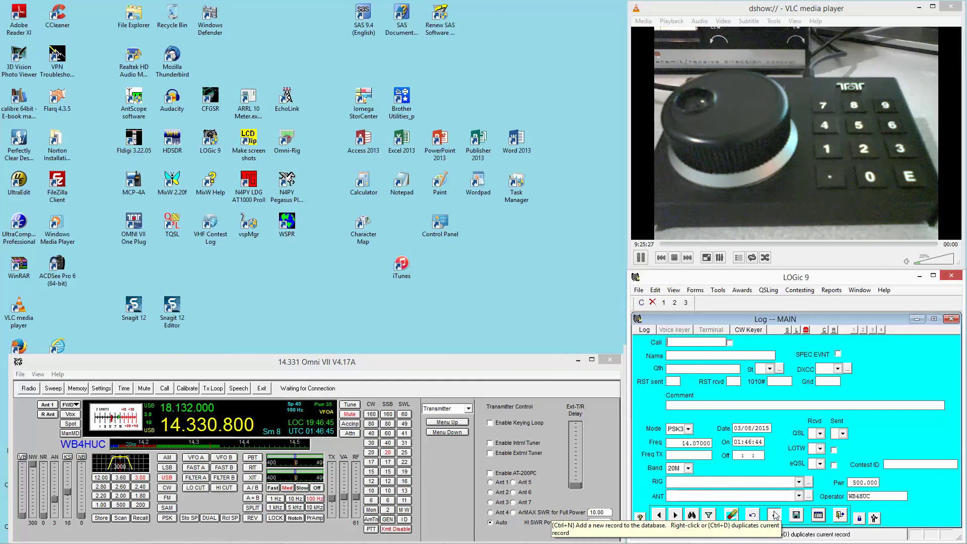
text(WB4)
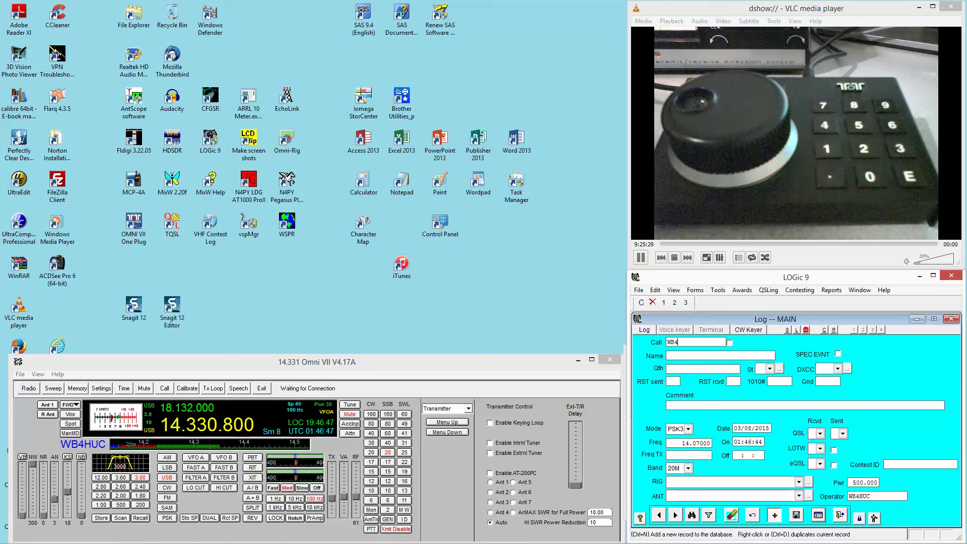
text(HU)
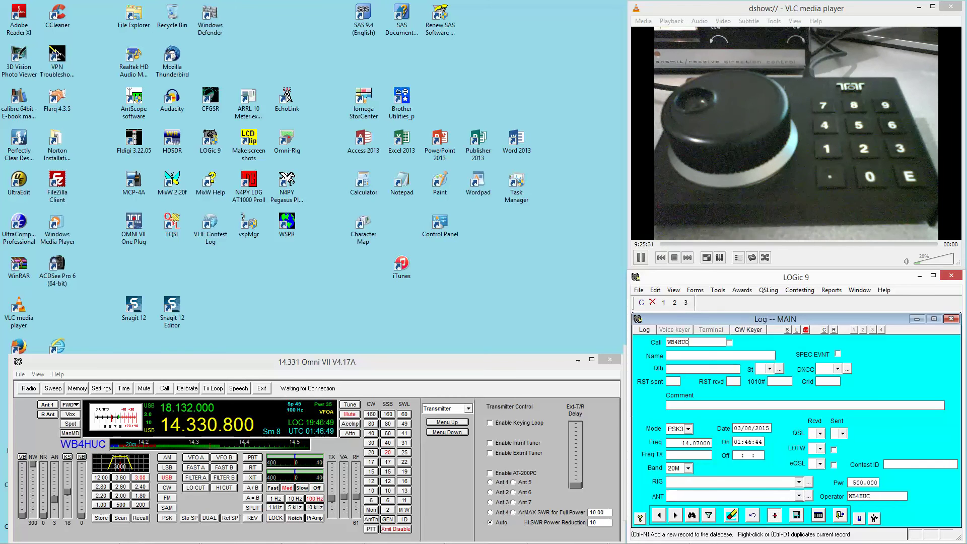
text(C)
key(Tab)
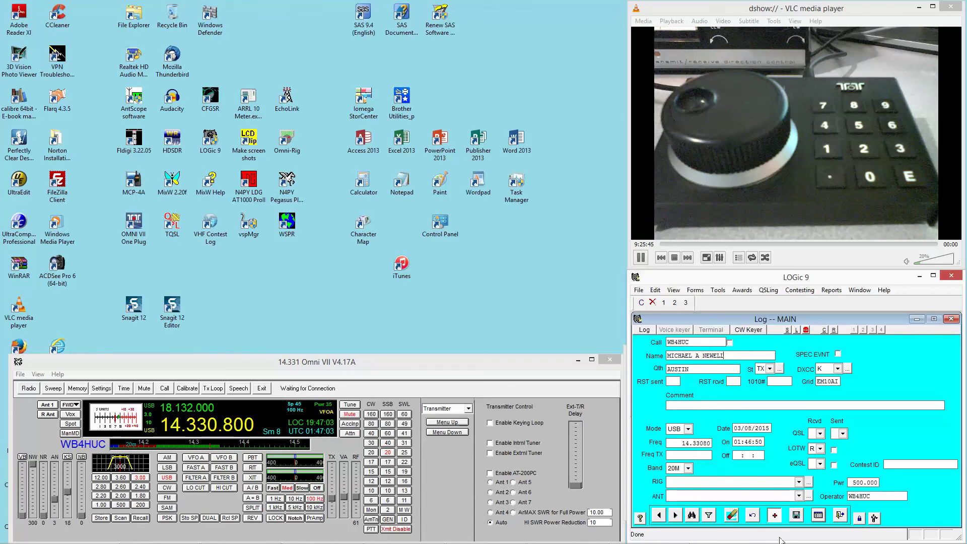
- Erase the newly added log record and confirm the deletion
click(732, 516)
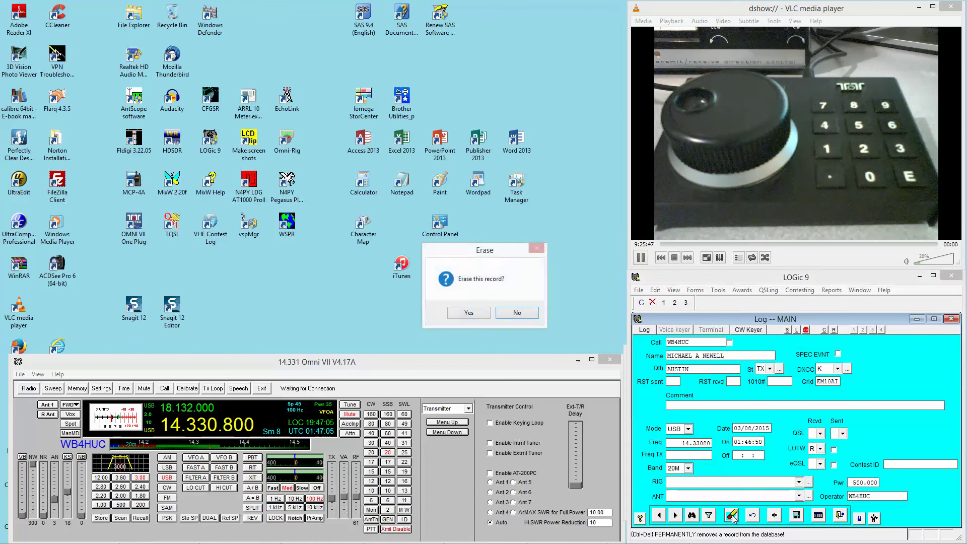
click(469, 313)
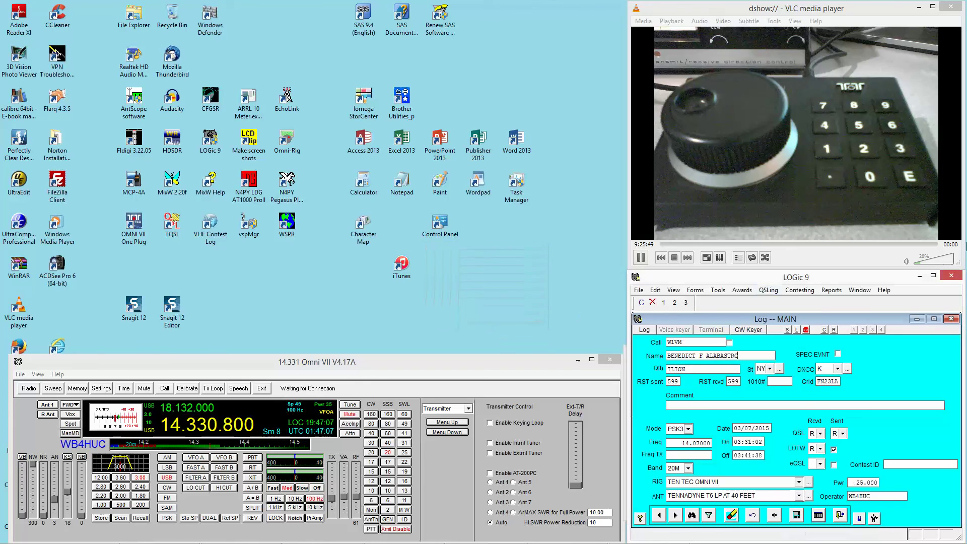
- Minimize the LOGic 9 window and raise the microphone's mixer volume to about a third of its range
click(919, 277)
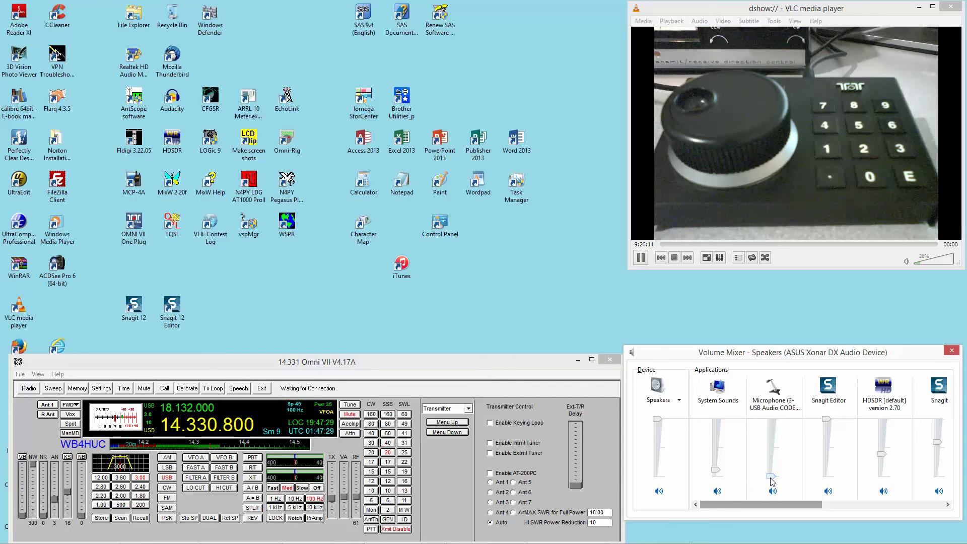
drag(770, 477, 772, 464)
drag(772, 463, 773, 459)
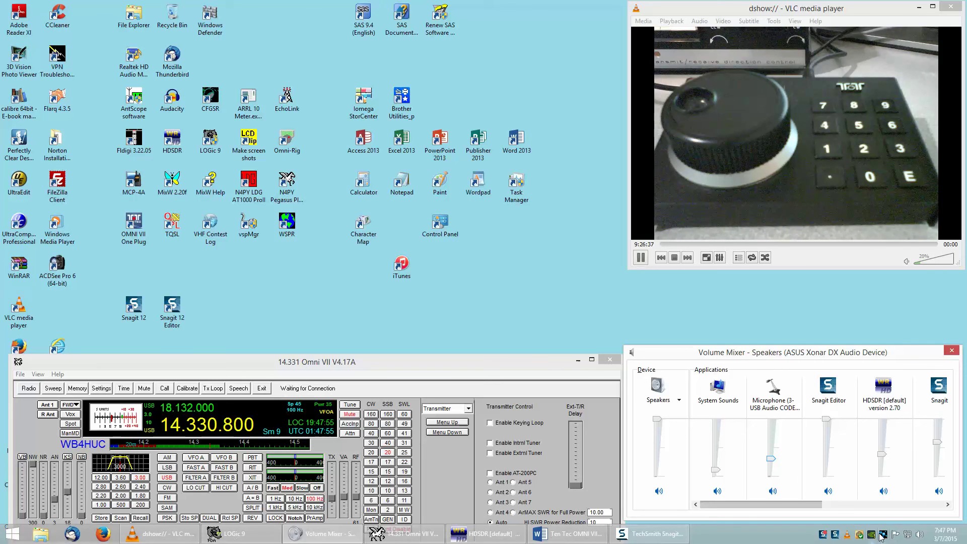
- Open the Xonar DX Audio Center, move it clear of the radio window and apply the custom2 equalizer preset
double_click(883, 536)
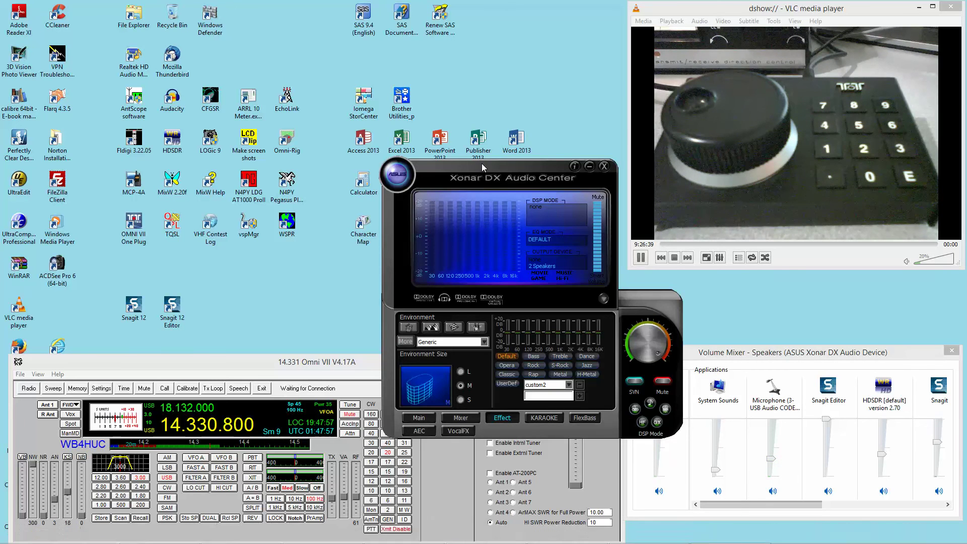
drag(482, 163, 419, 63)
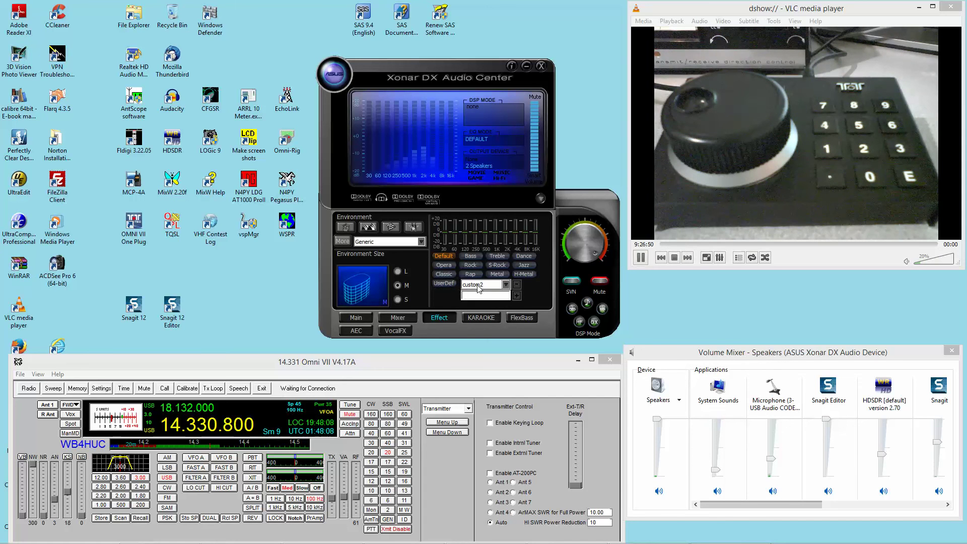
click(502, 285)
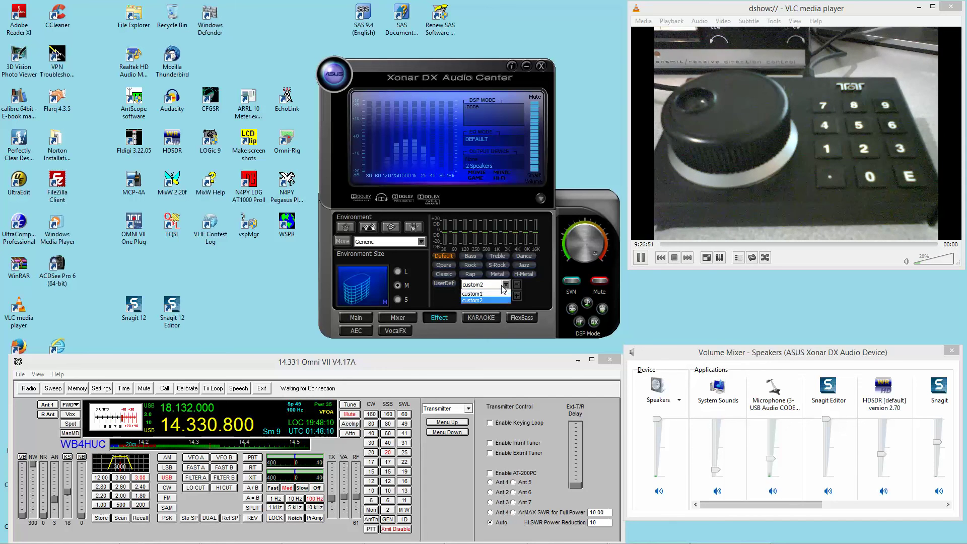
click(475, 301)
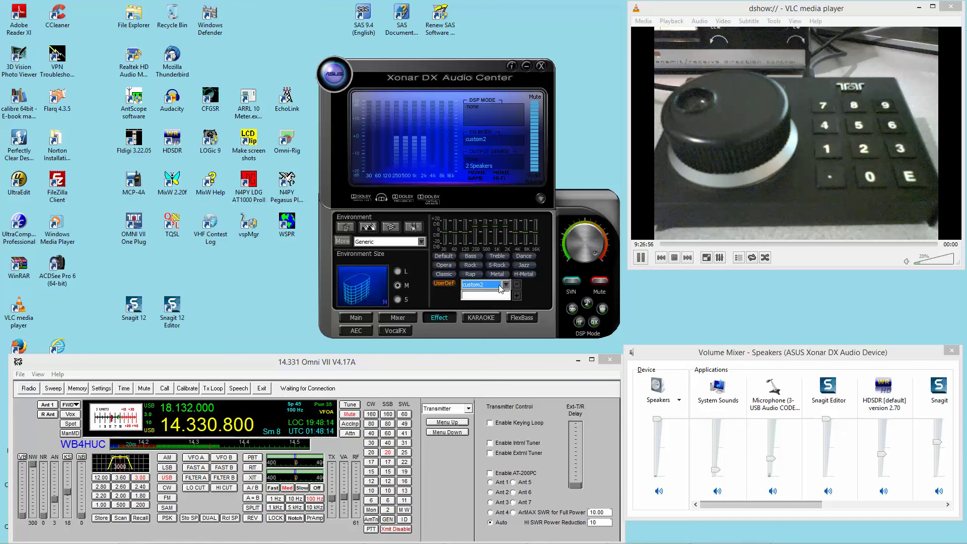
- Compare the Default and custom2 equalizer presets, finish on Default and close the Xonar DX Audio Center
click(445, 257)
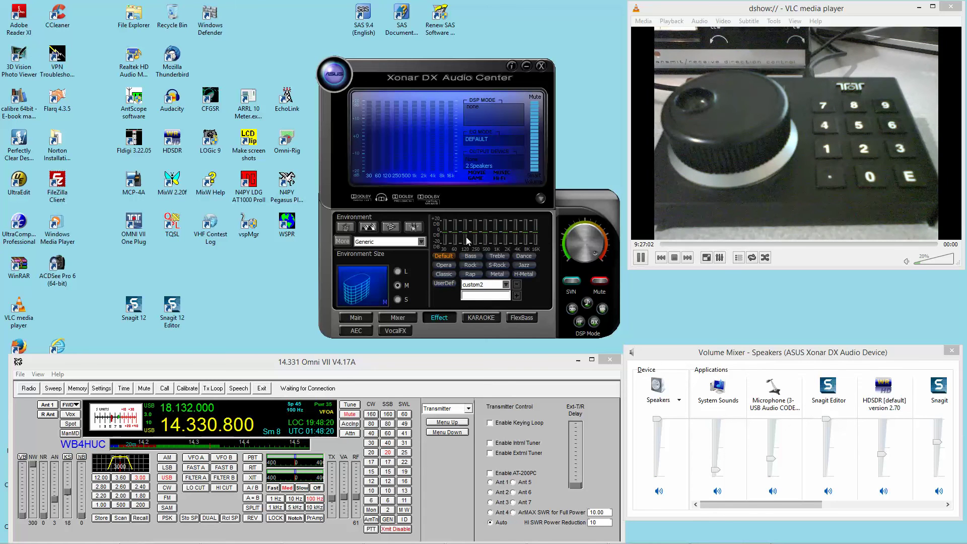
click(476, 284)
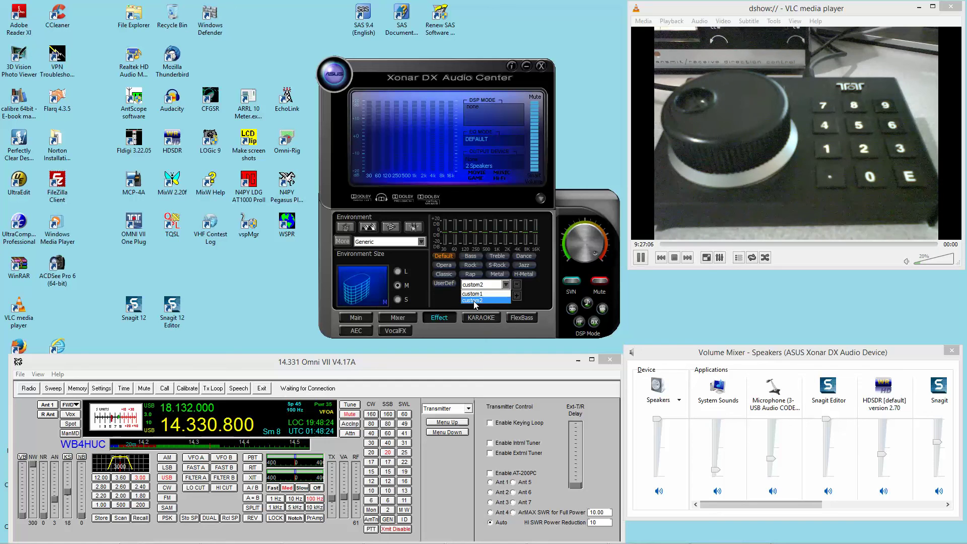
click(474, 301)
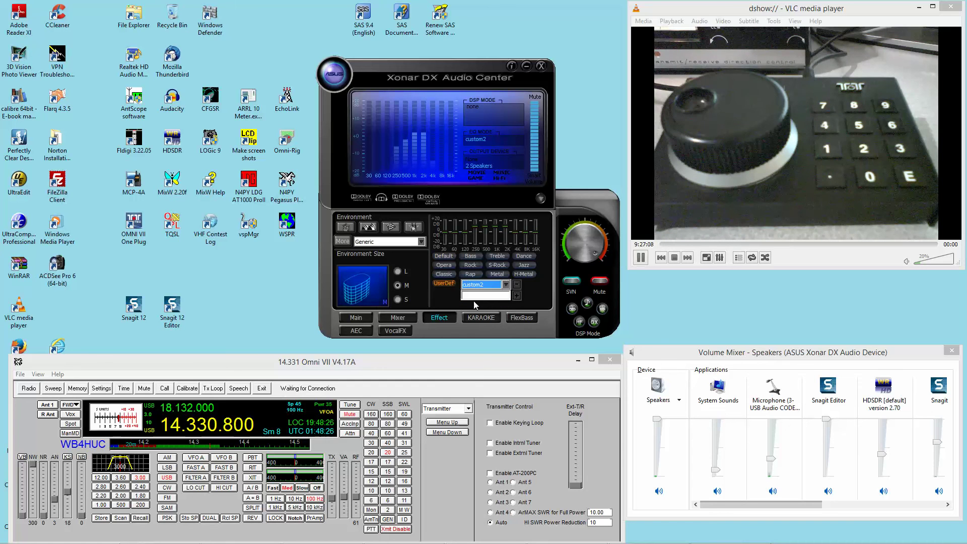
click(446, 256)
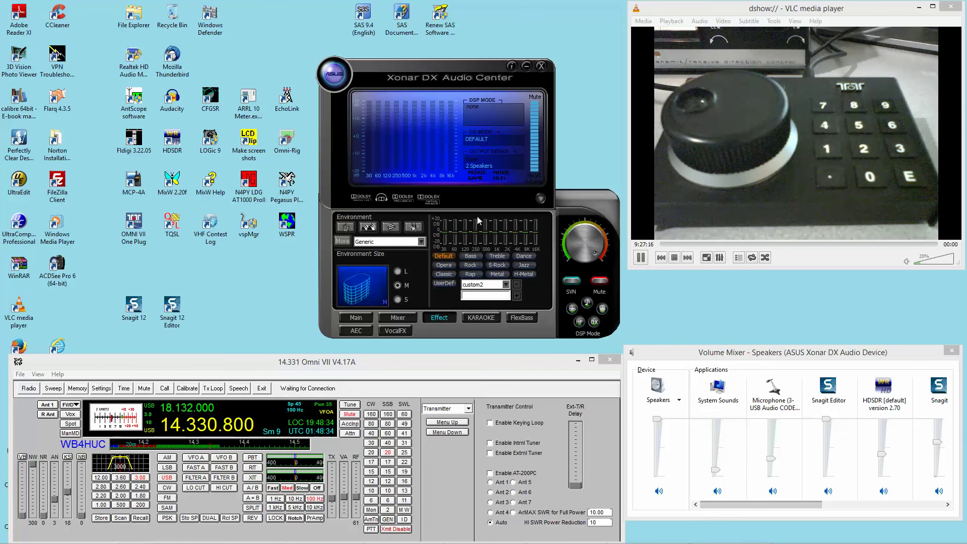
click(540, 67)
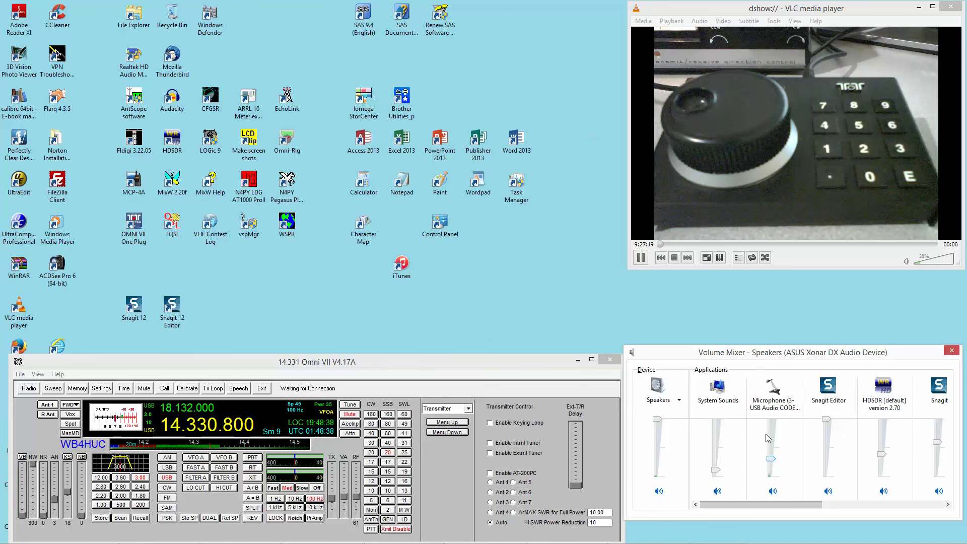
- Turn the microphone's volume in the mixer back down to zero
drag(770, 458, 774, 483)
mouse_move(724, 542)
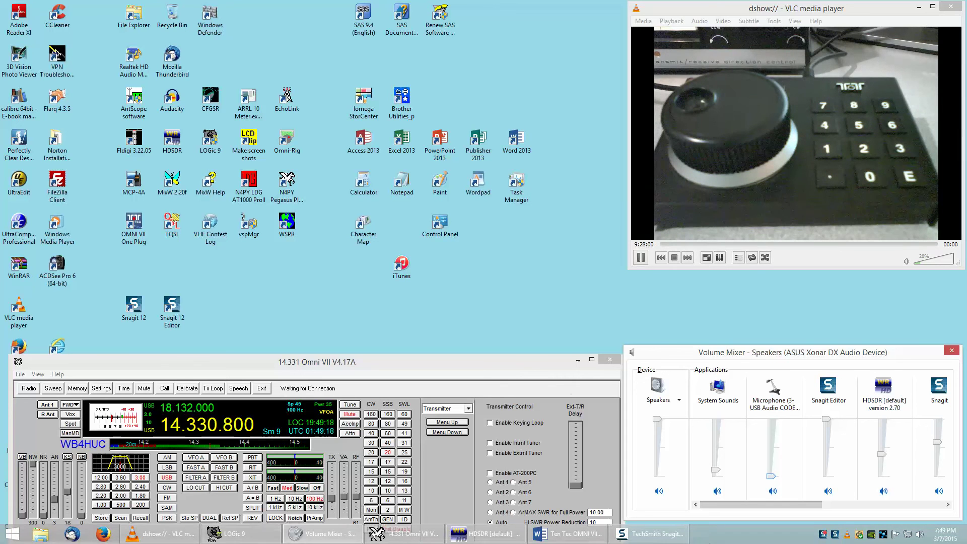